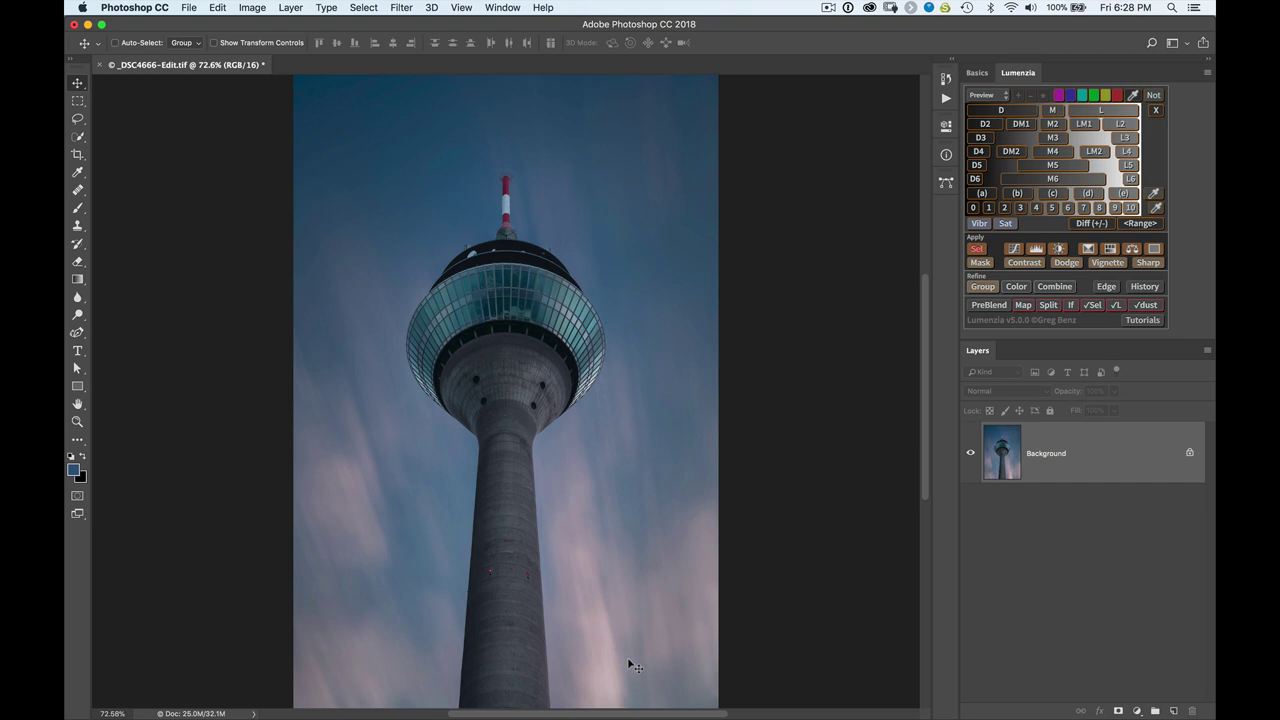
Generate the Lumenzia L2 preview group, showing the tower as a black-and-white luminosity mask
click(1121, 123)
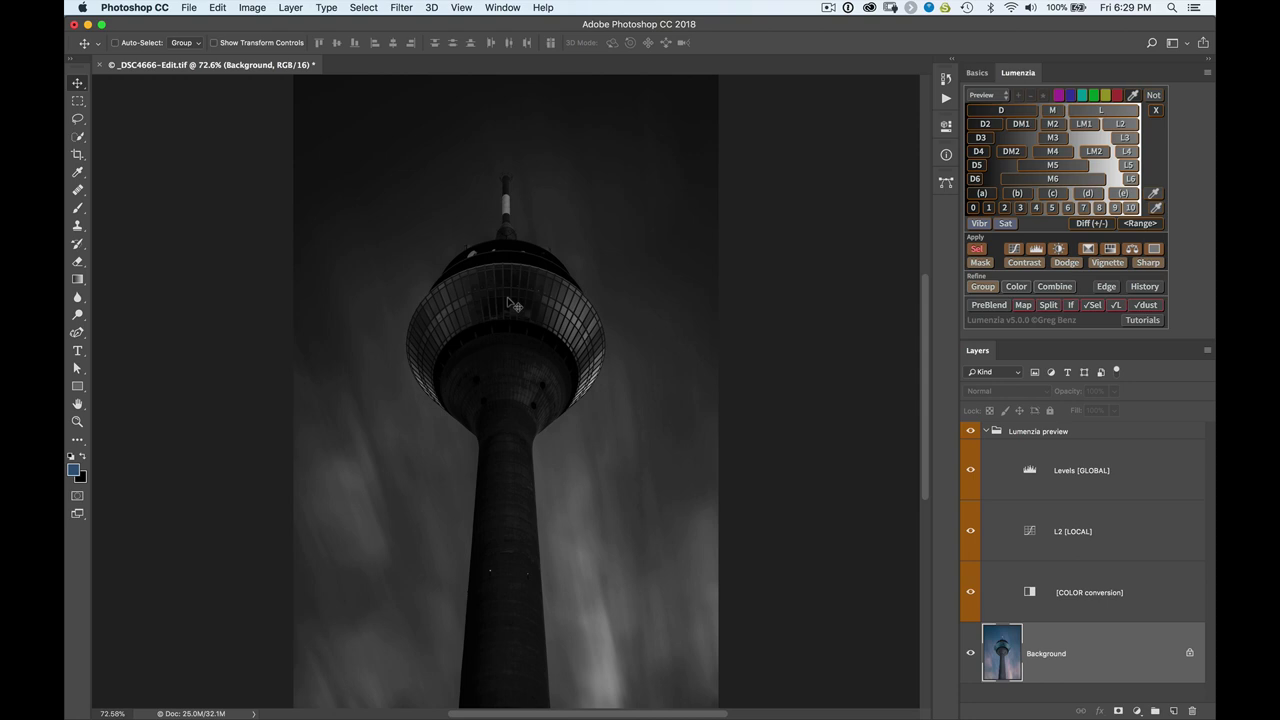
Show the Paths panel from the Window menu and select the Work Path outlining the tower
click(505, 10)
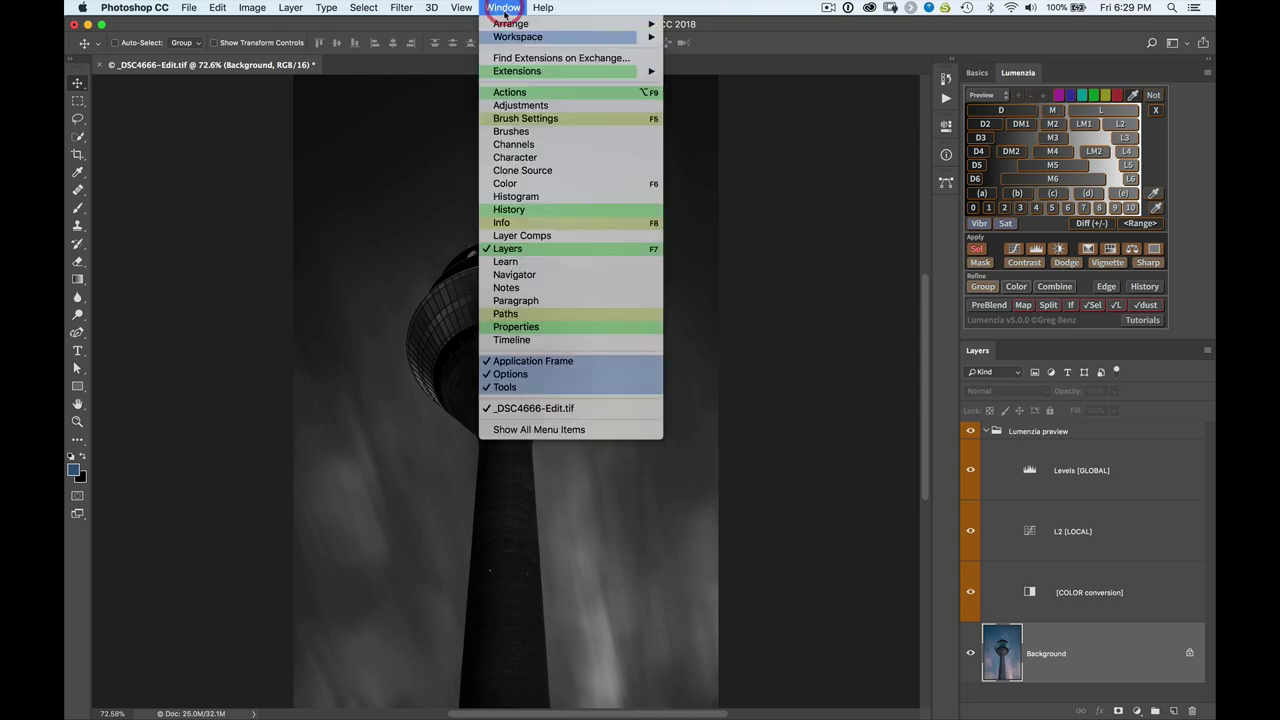
click(505, 313)
click(842, 231)
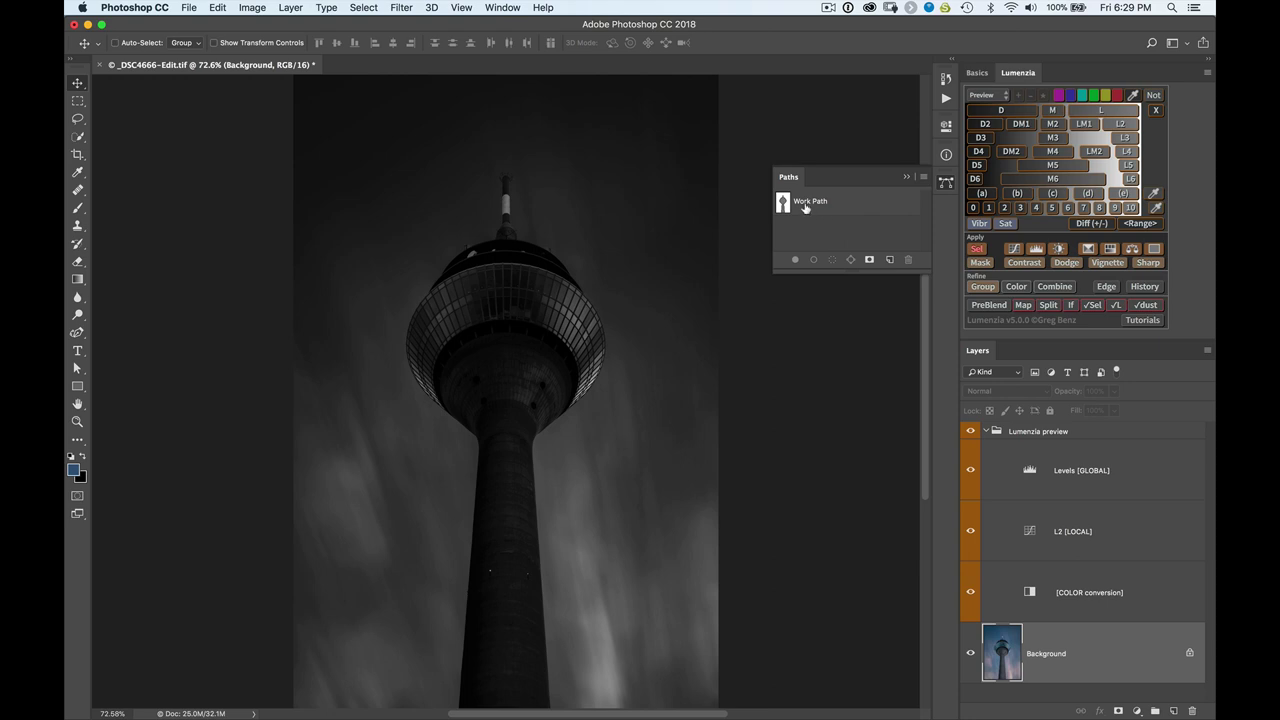
click(805, 207)
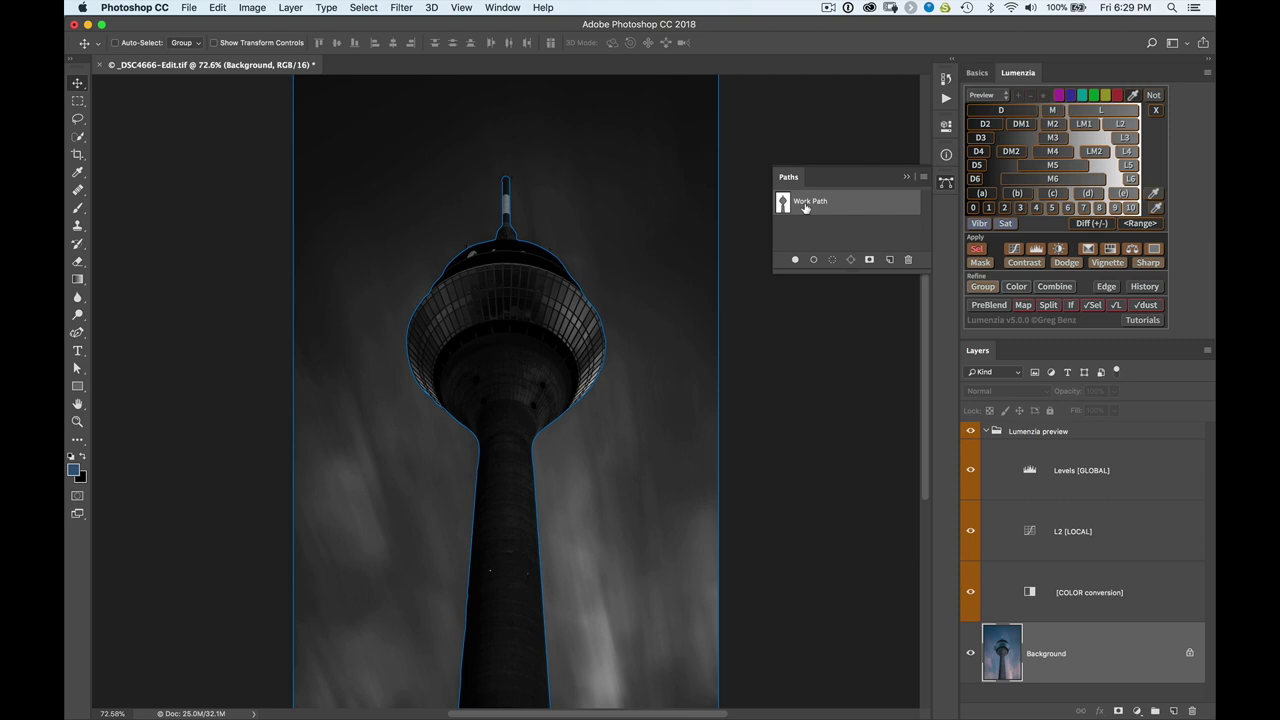
Browse the pen and path-selection tool flyouts, briefly choosing the Curvature Pen
click(77, 335)
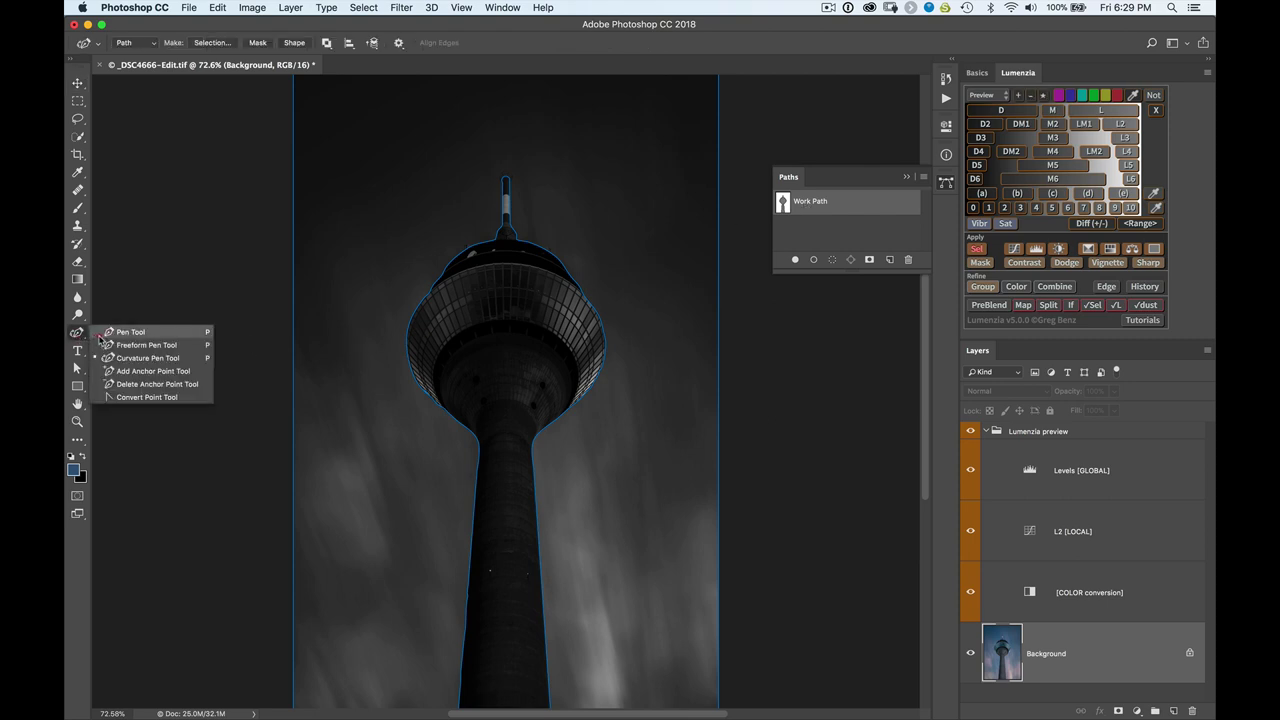
click(108, 360)
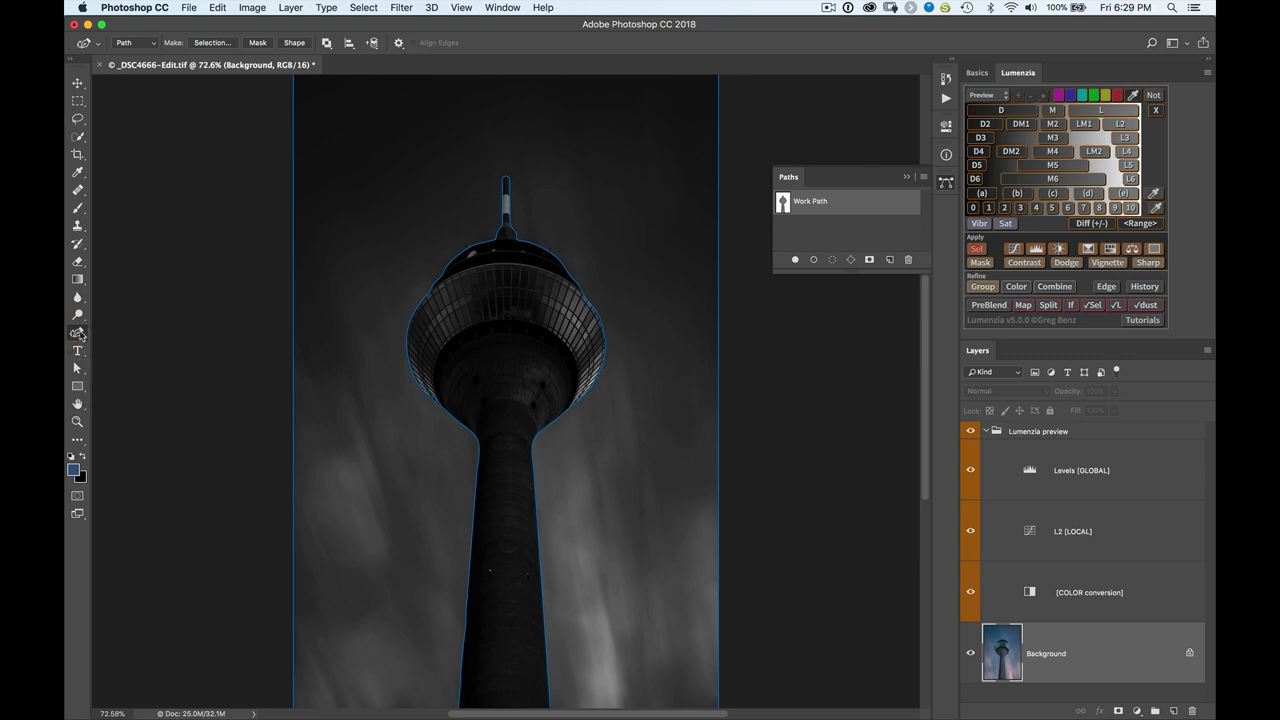
click(78, 368)
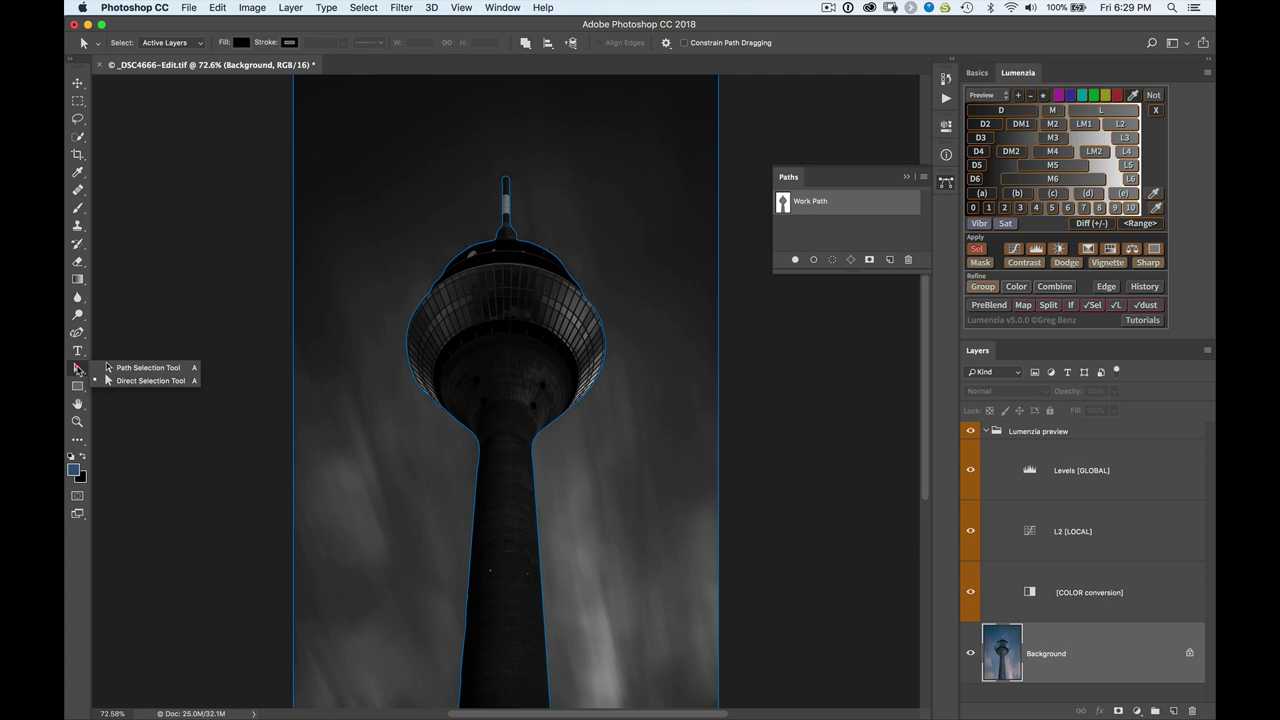
Switch to the Path Selection Tool and create an L2 Curves layer from the mask and tower path
click(130, 368)
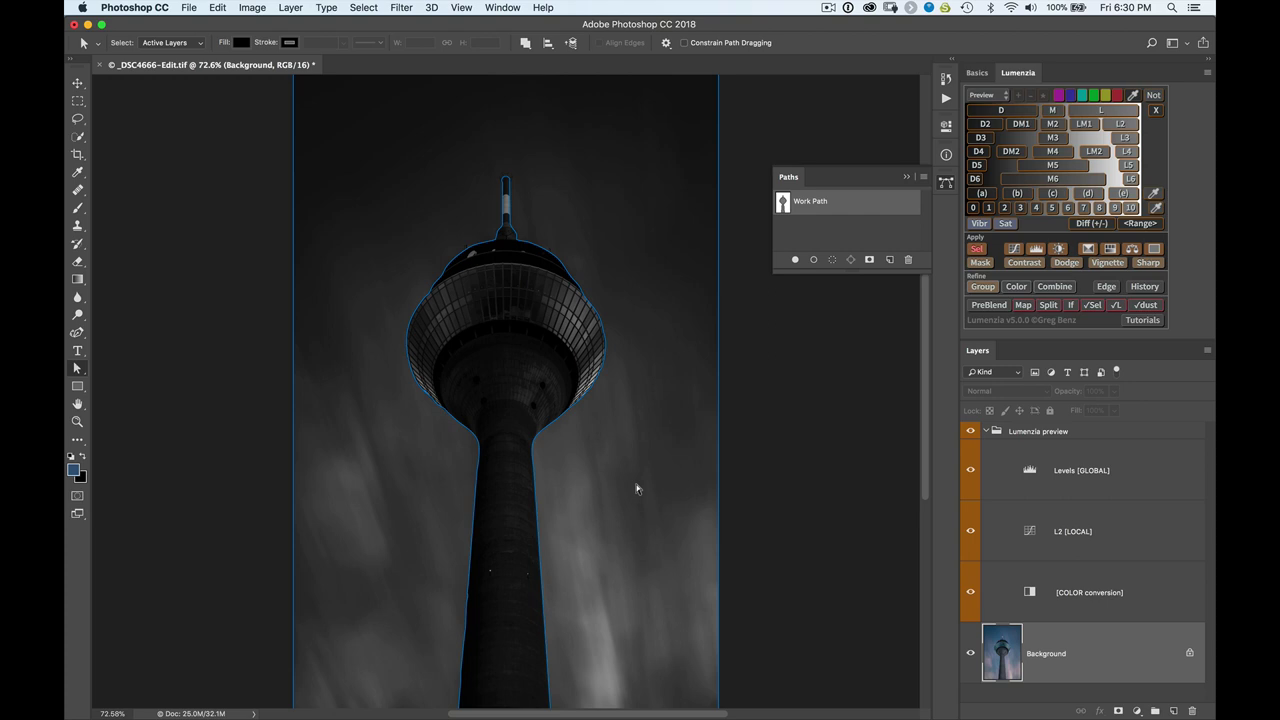
click(1013, 250)
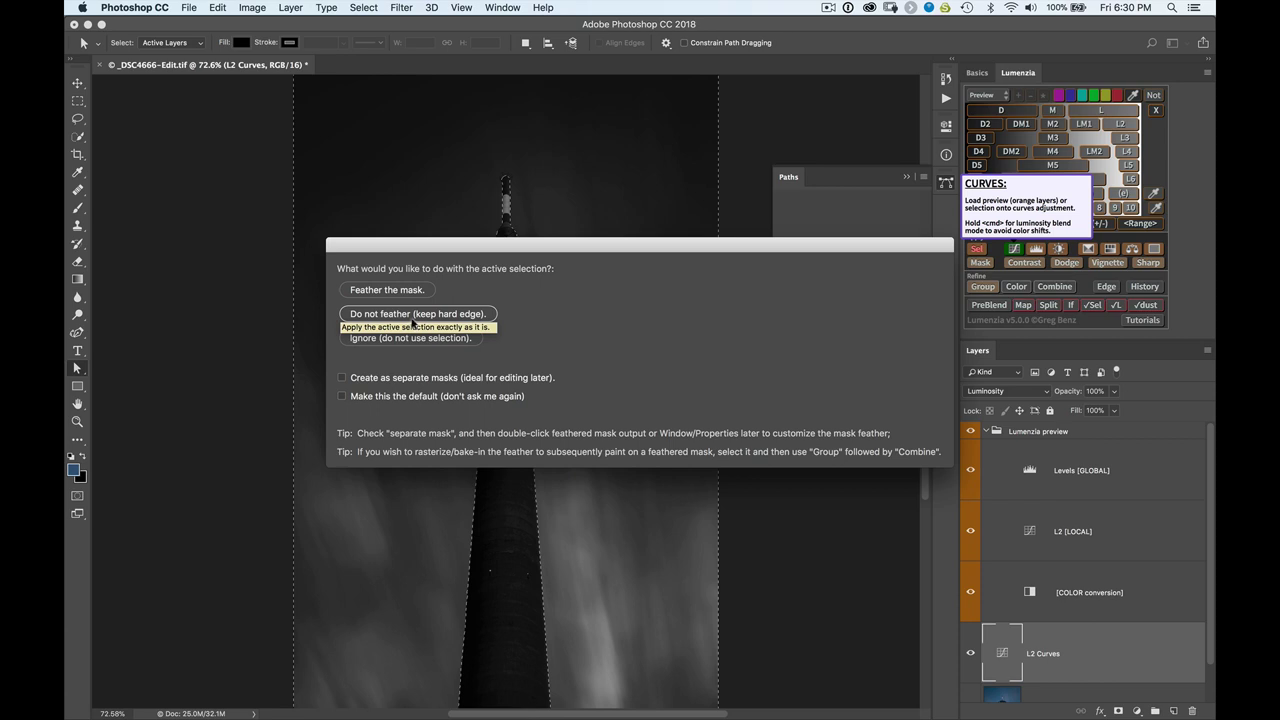
Apply the selection without feathering and briefly view the L2 Curves mask on its own
click(408, 318)
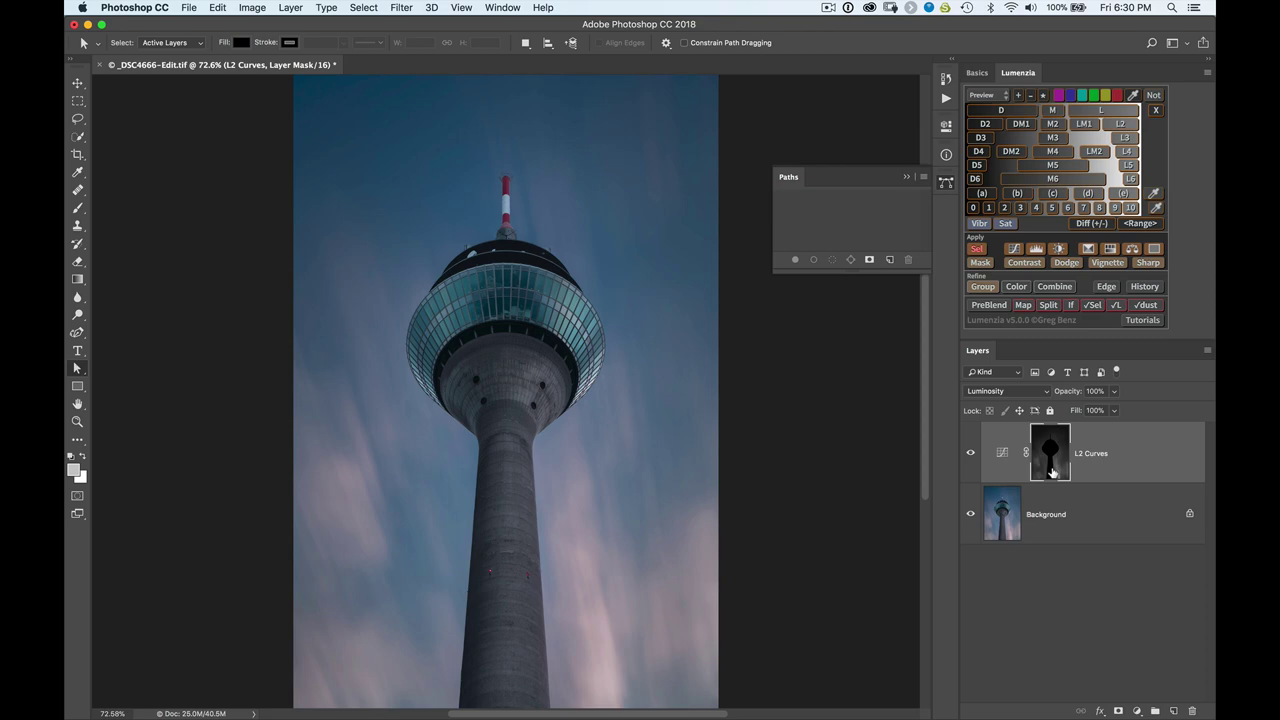
alt+click(1047, 460)
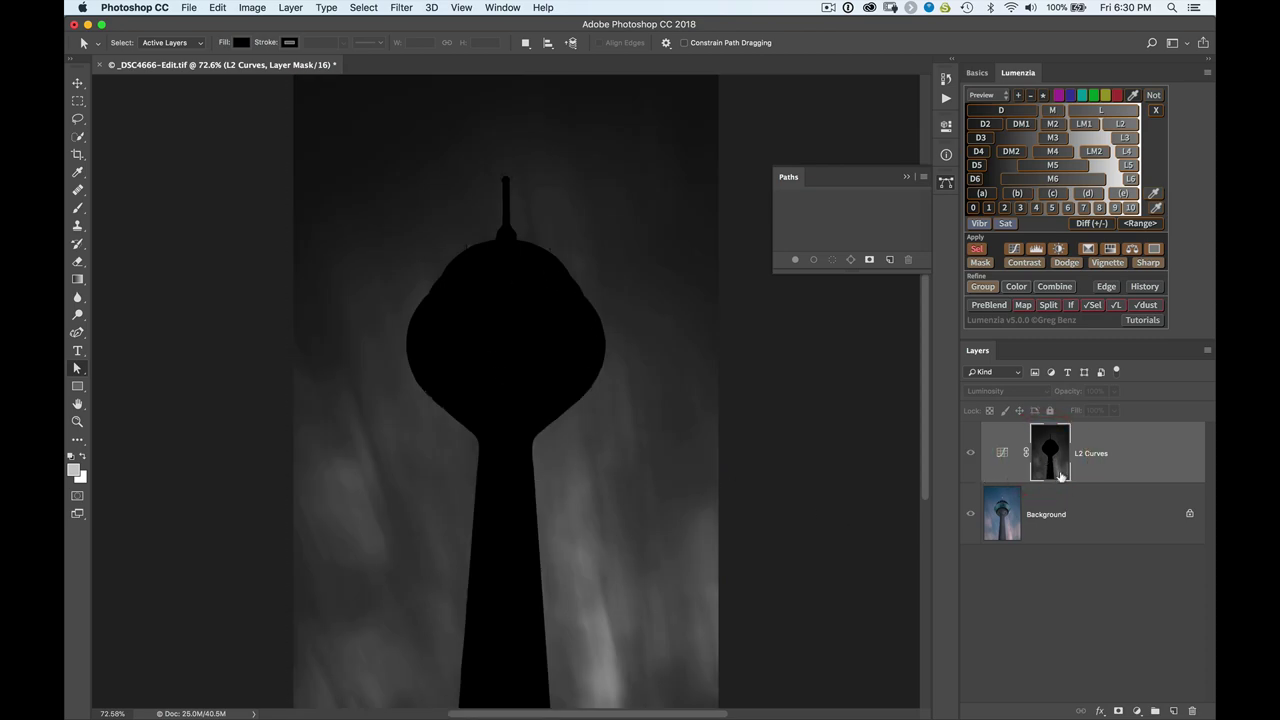
alt+click(1056, 470)
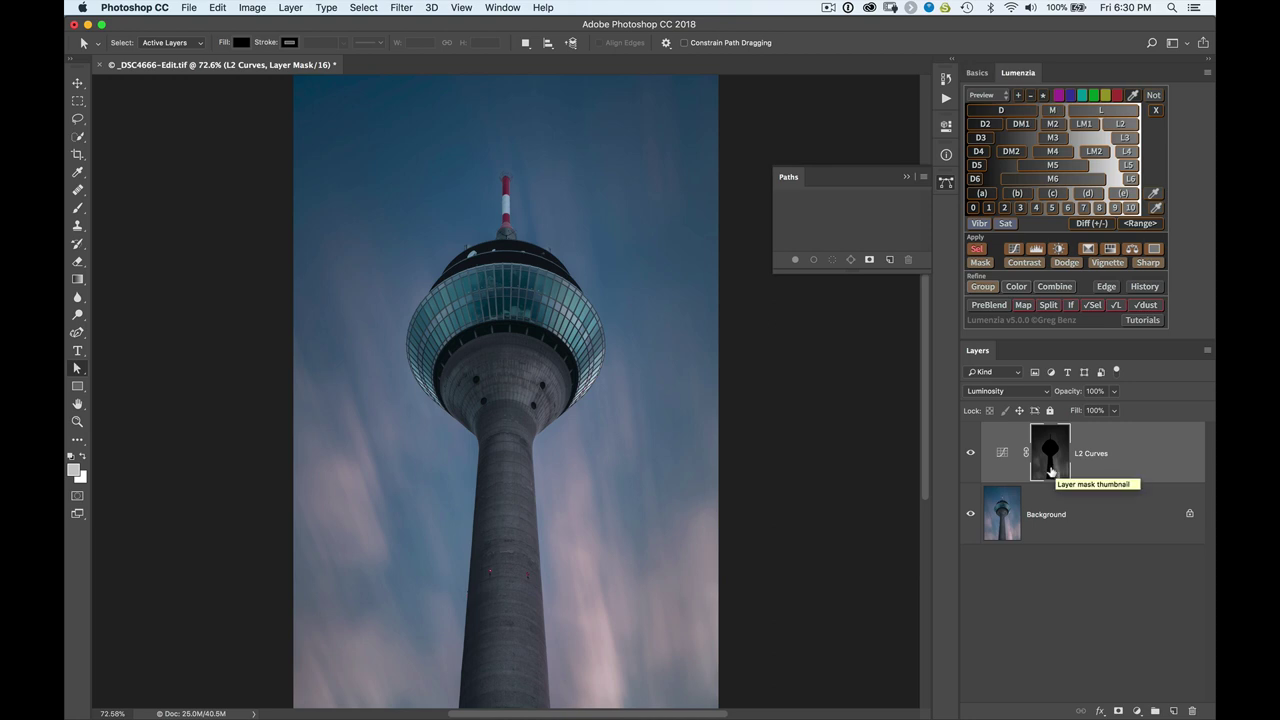
Shape an S-curve with the targeted-adjustment hand, raising highlights and darkening the sky's shadows
click(1001, 452)
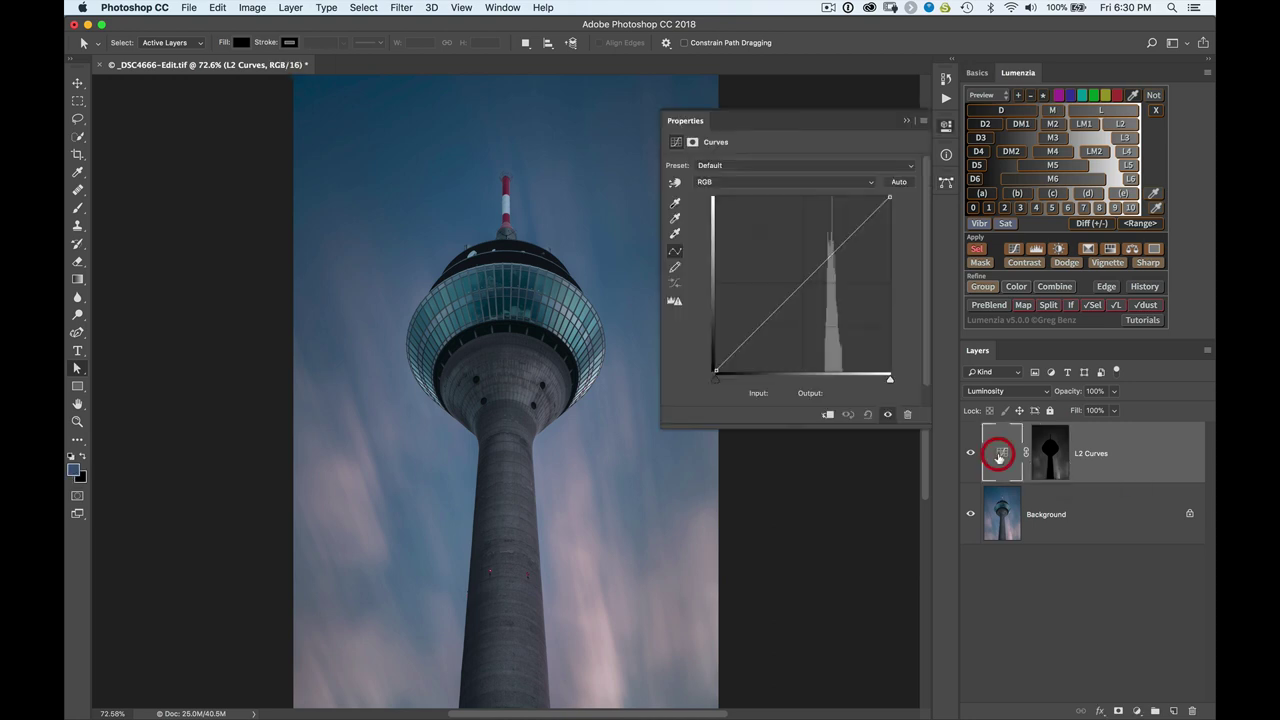
click(675, 185)
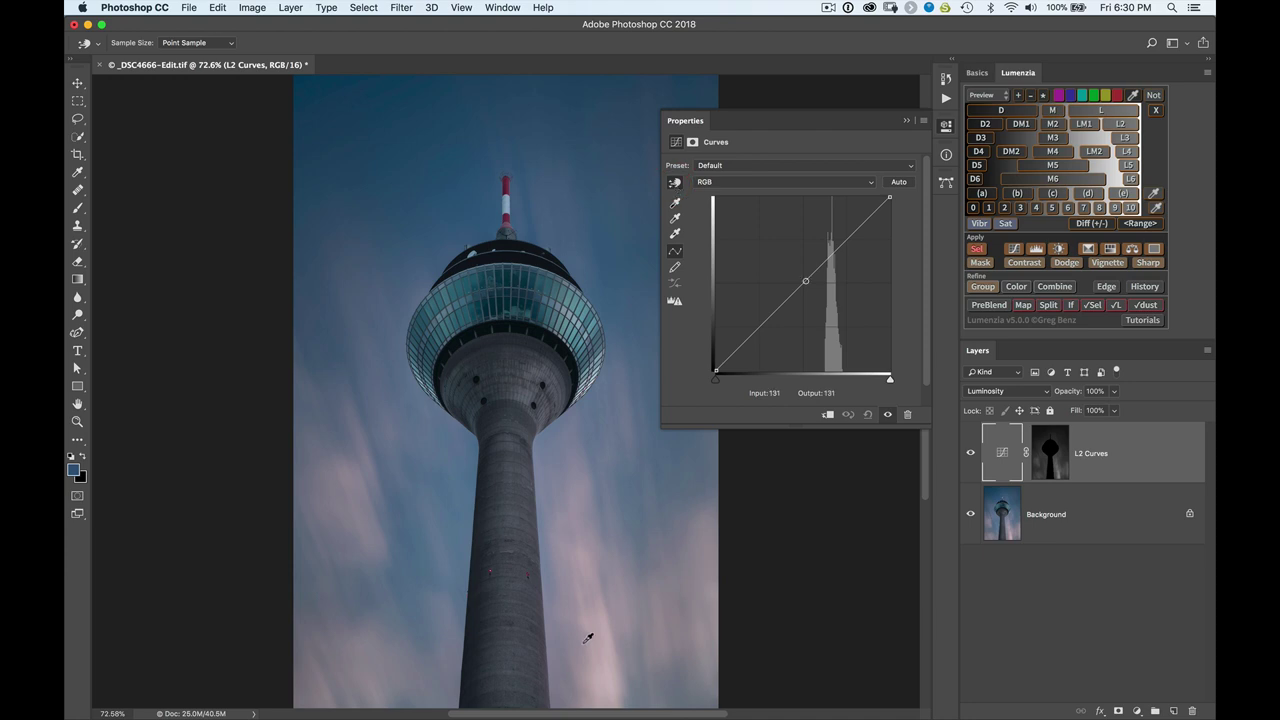
drag(609, 661, 607, 626)
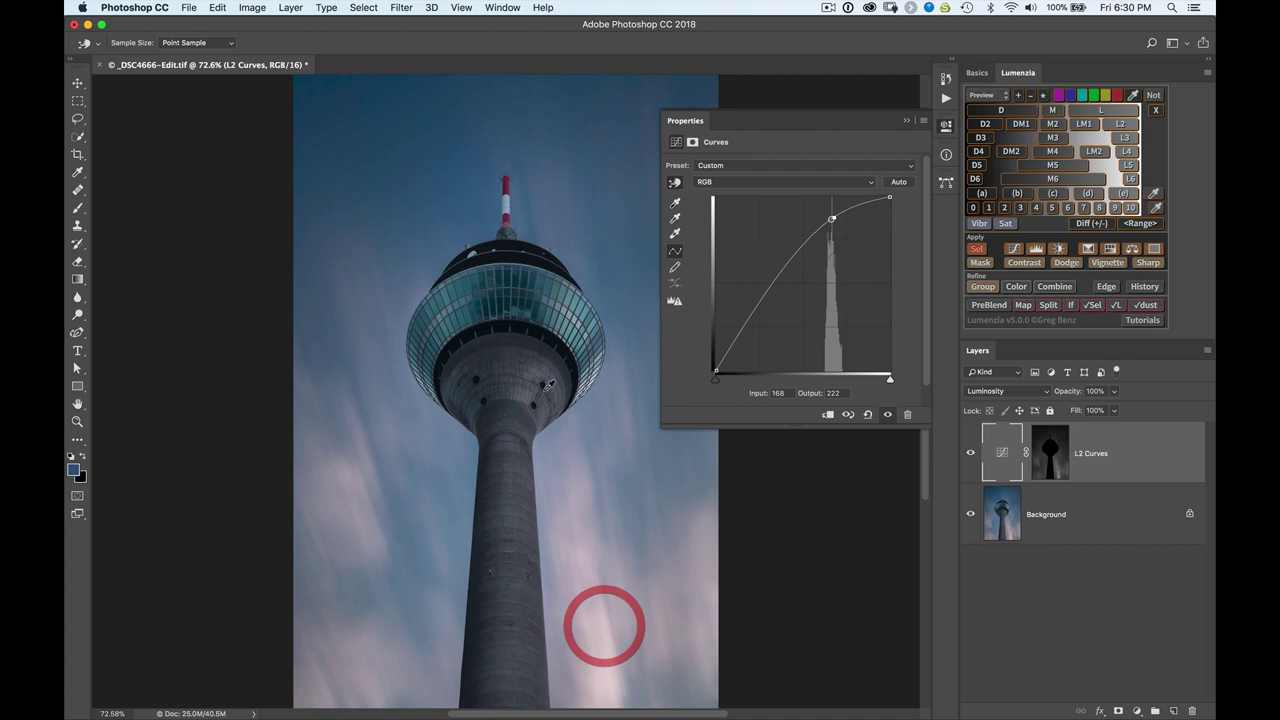
click(408, 145)
drag(408, 145, 410, 194)
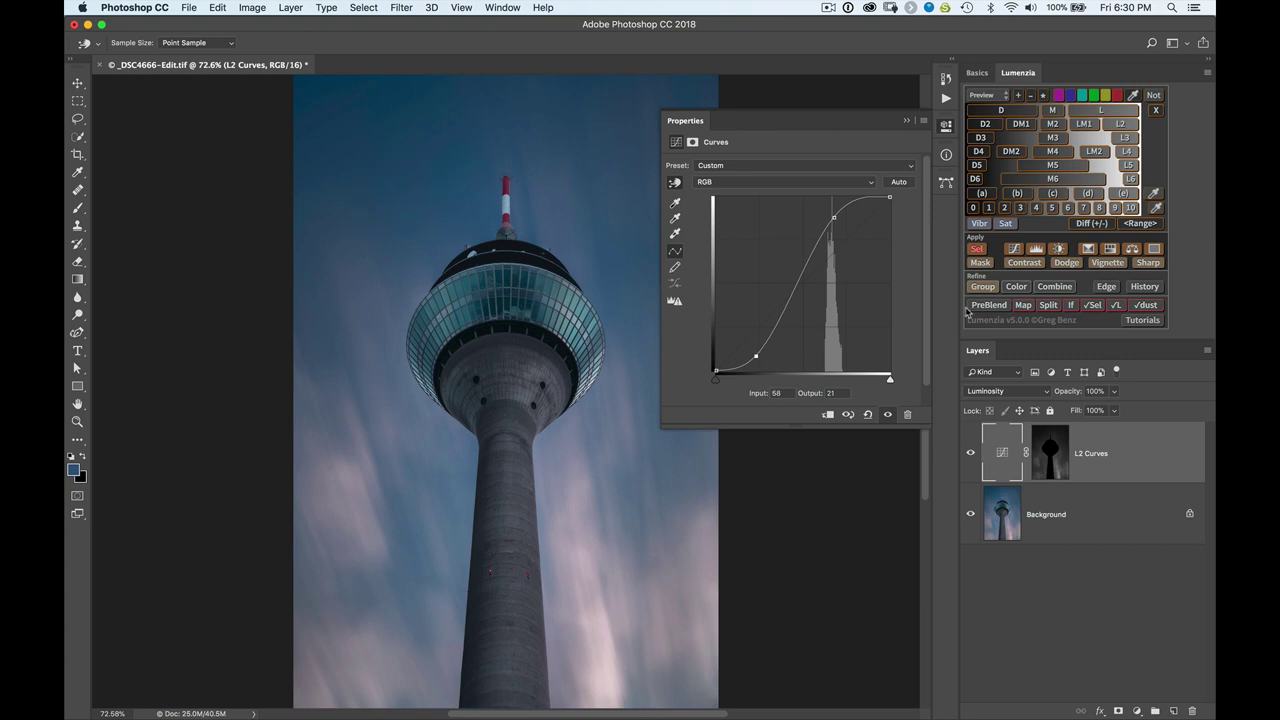
click(946, 126)
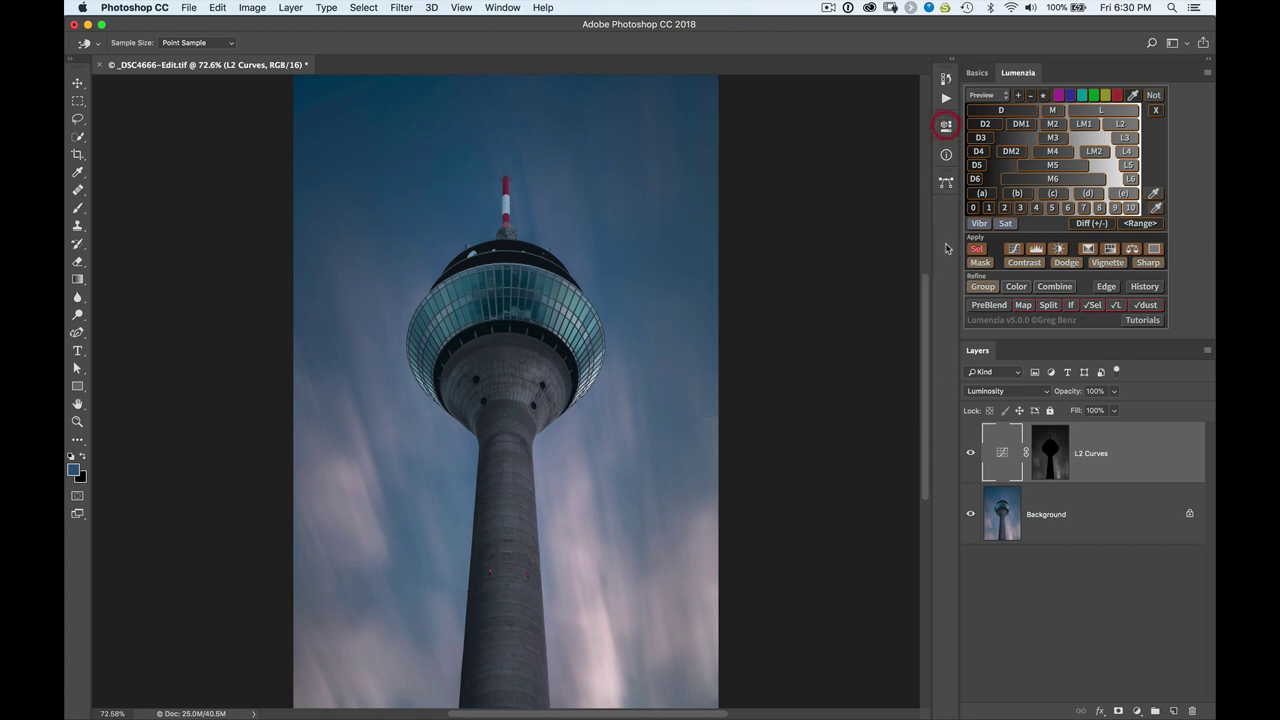
Toggle the Curves layer's visibility to compare the sky before and after
click(970, 455)
click(970, 455)
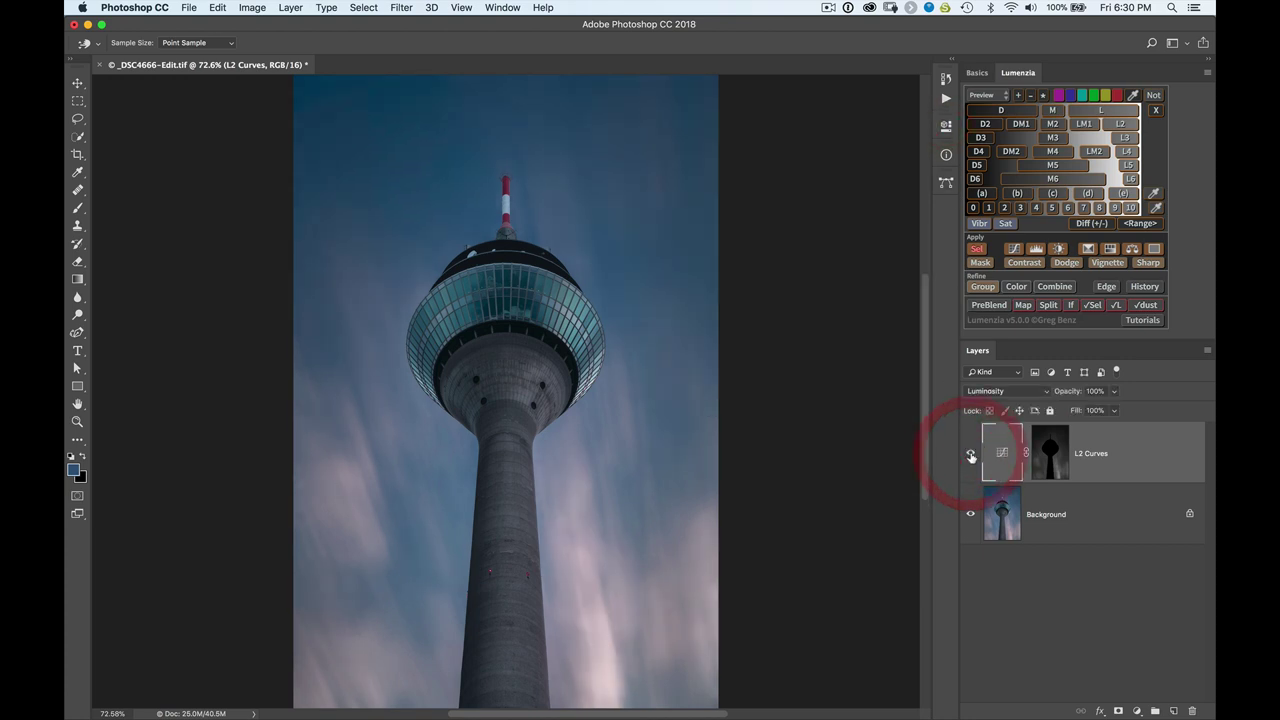
click(970, 455)
click(970, 455)
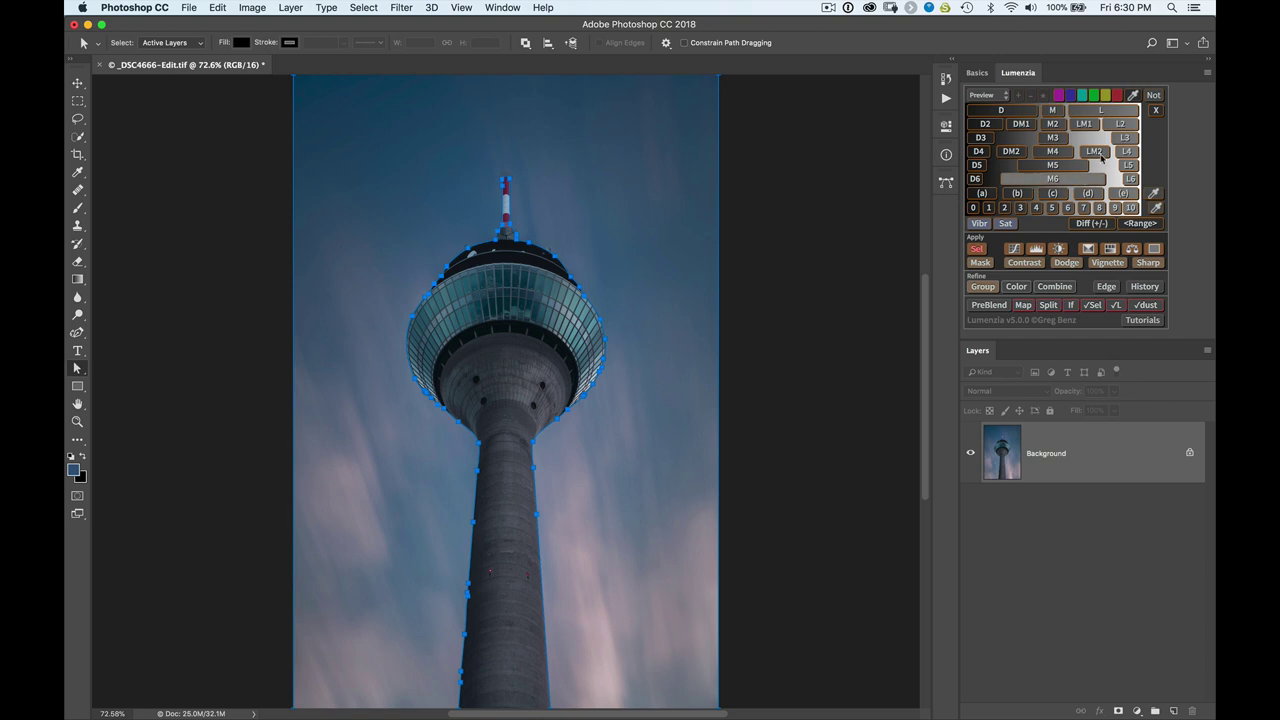
Preview the L2 luminosity mask again and bring up the Lumenzia panel's options menu
click(1119, 124)
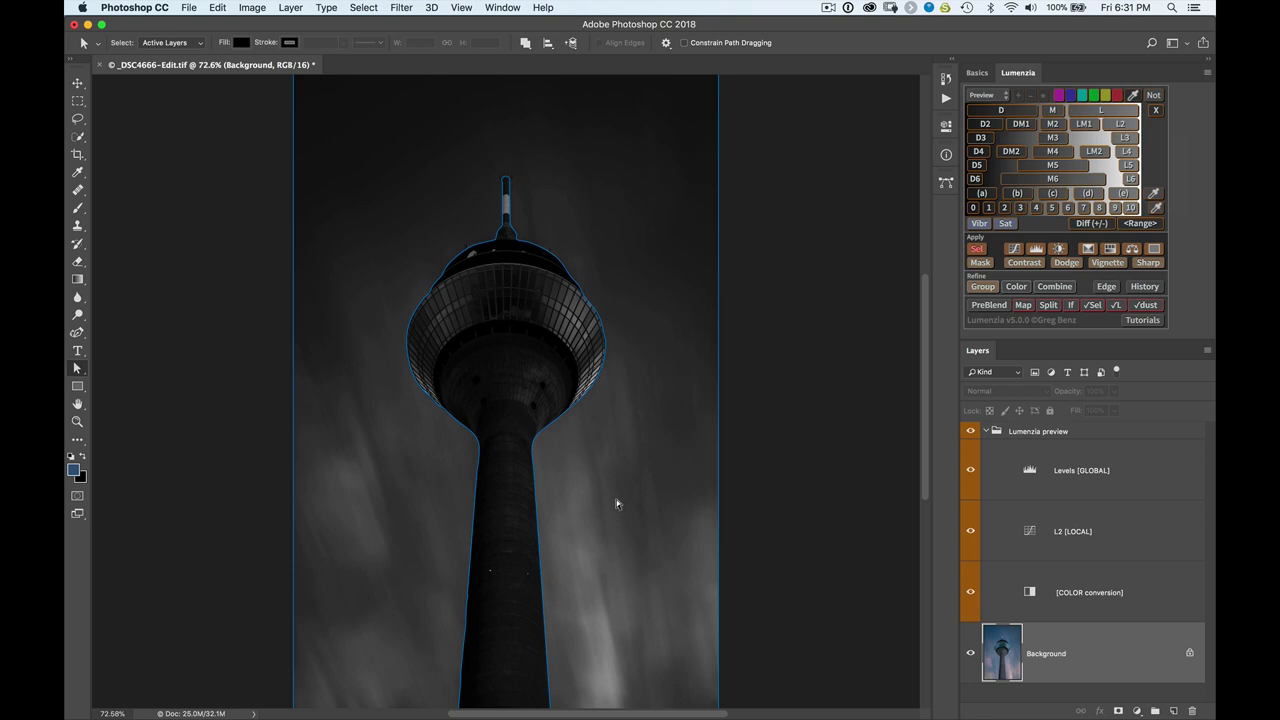
click(1207, 77)
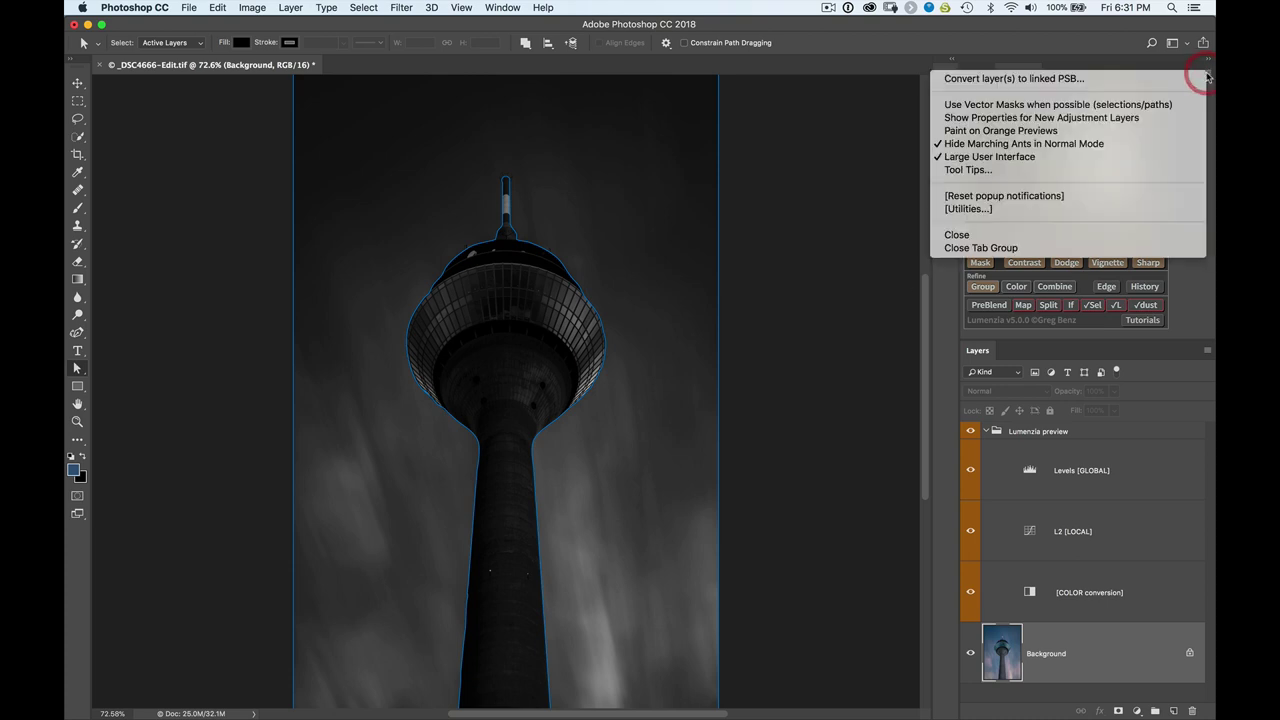
Enable Use Vector Masks when possible and create an unfeathered L2 Curves layer
click(1165, 105)
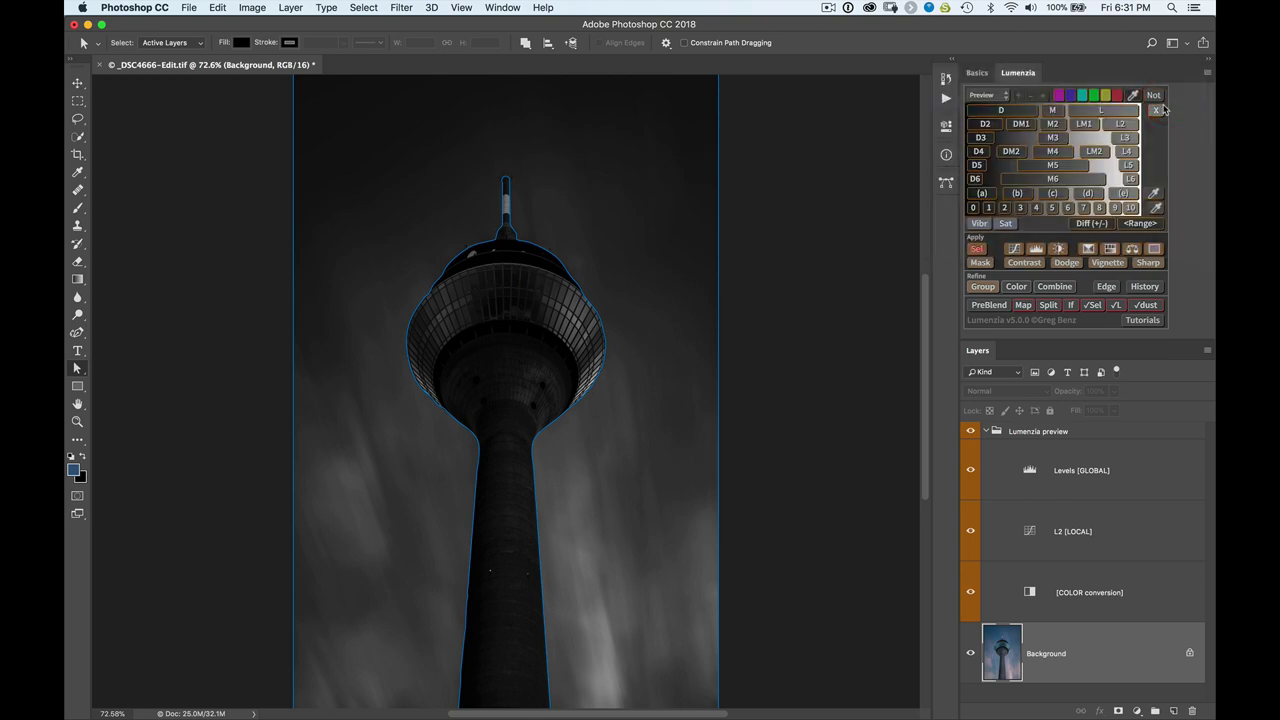
click(1016, 252)
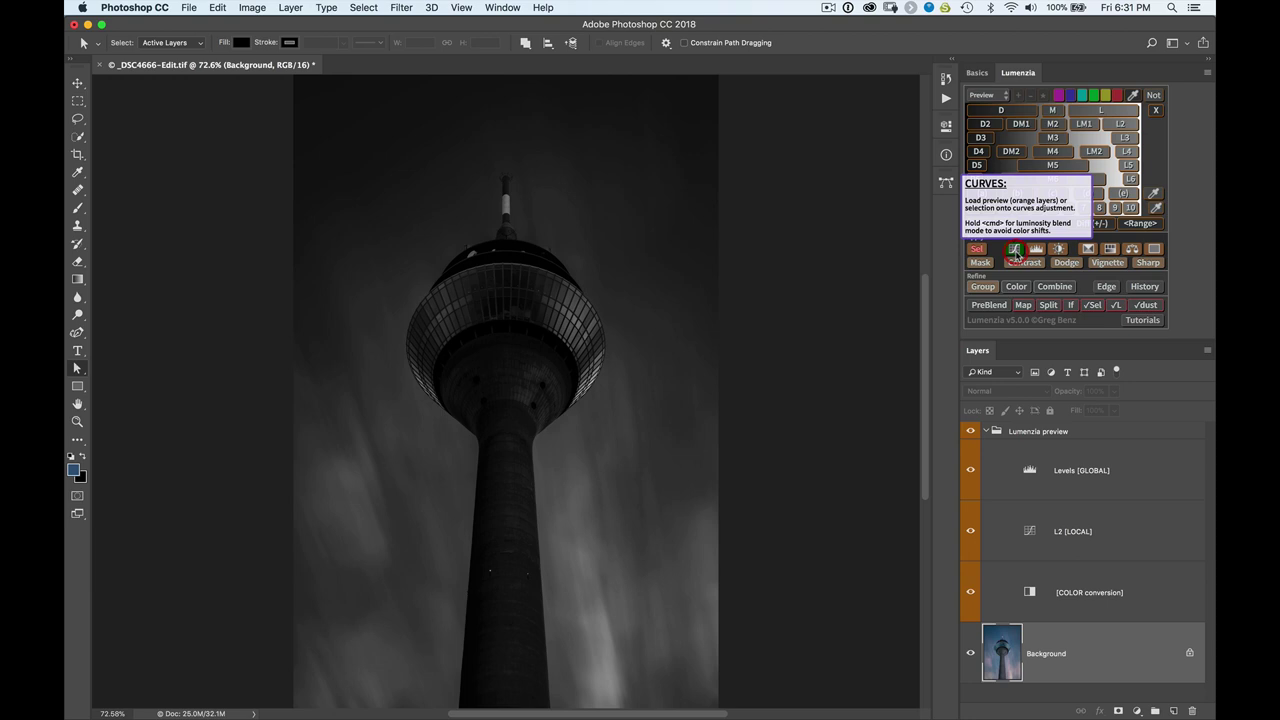
click(640, 350)
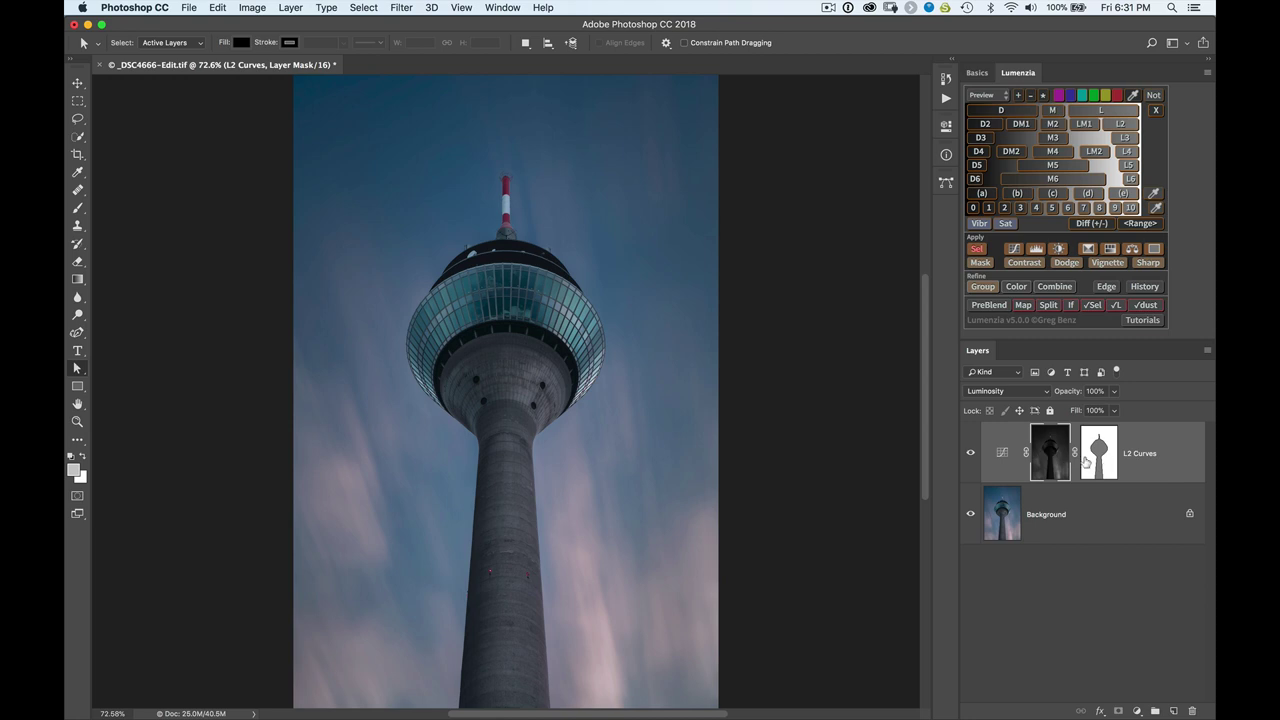
Build an S-curve with the targeted-adjustment hand, darkening sky shadows and brightening highlights
double_click(1003, 455)
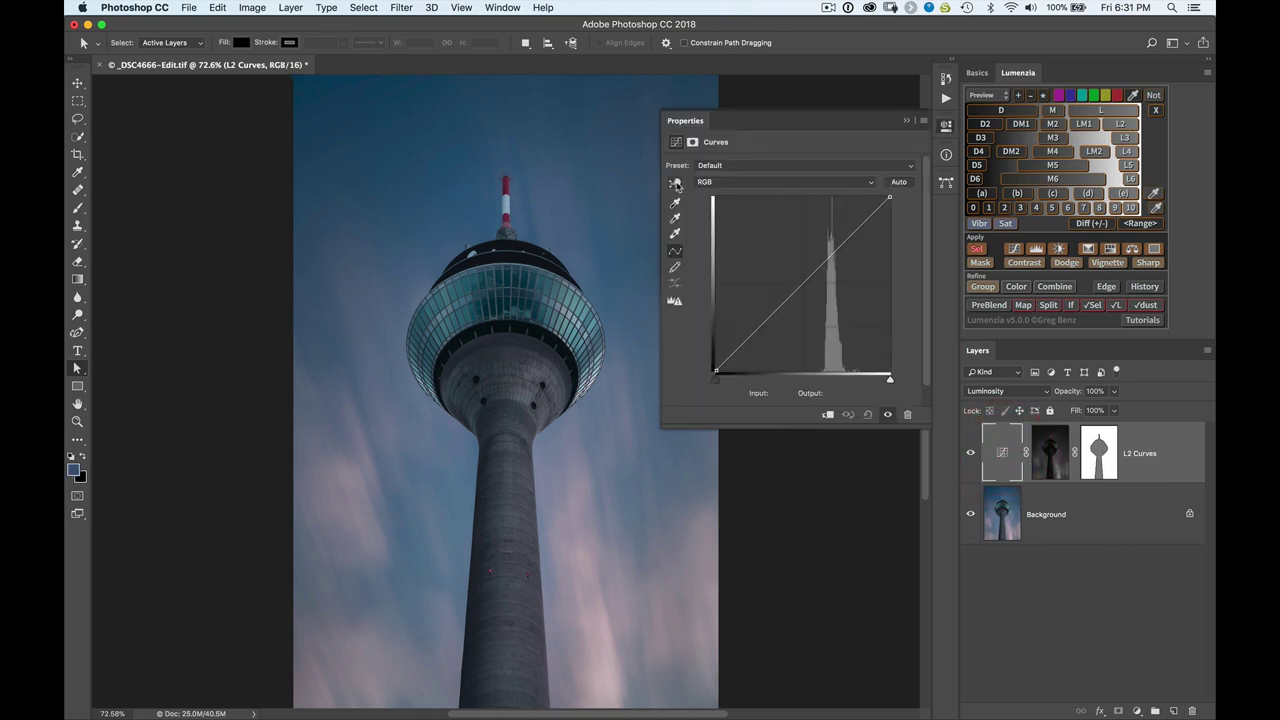
click(675, 183)
drag(398, 160, 397, 186)
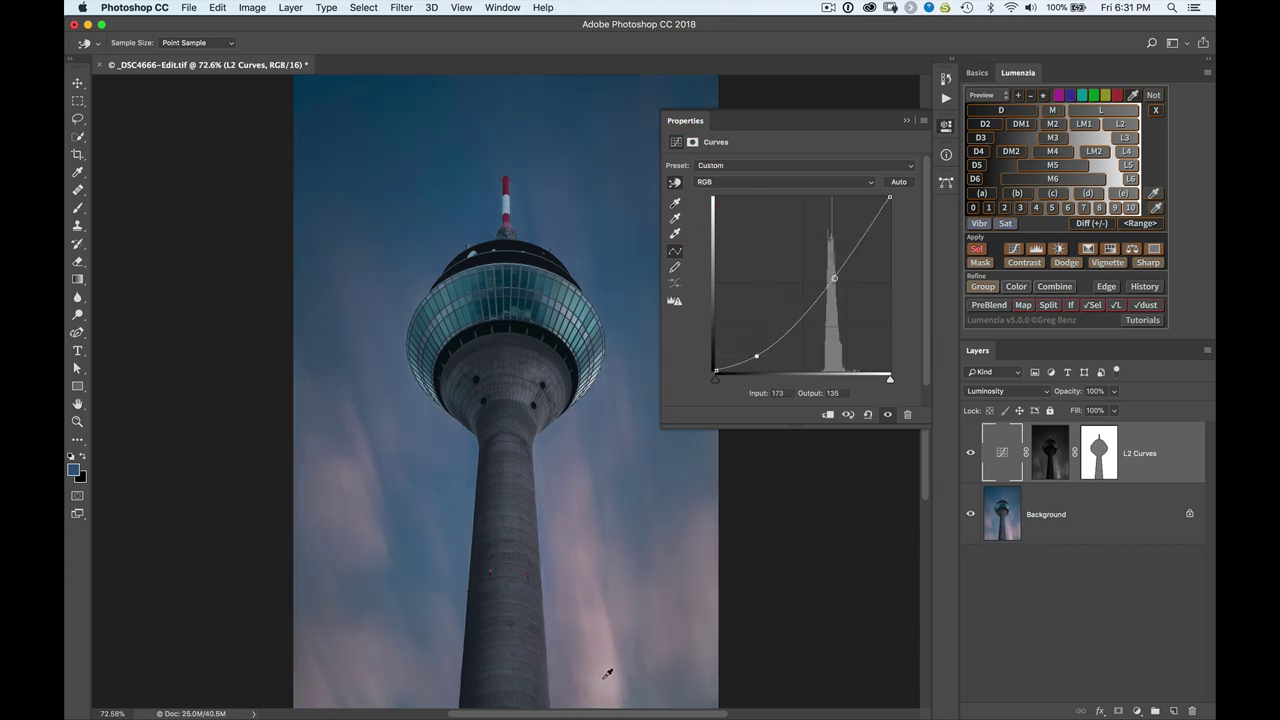
drag(607, 674, 602, 621)
Toggle the new Curves layer on and off to compare the sky contrast
click(969, 453)
click(969, 453)
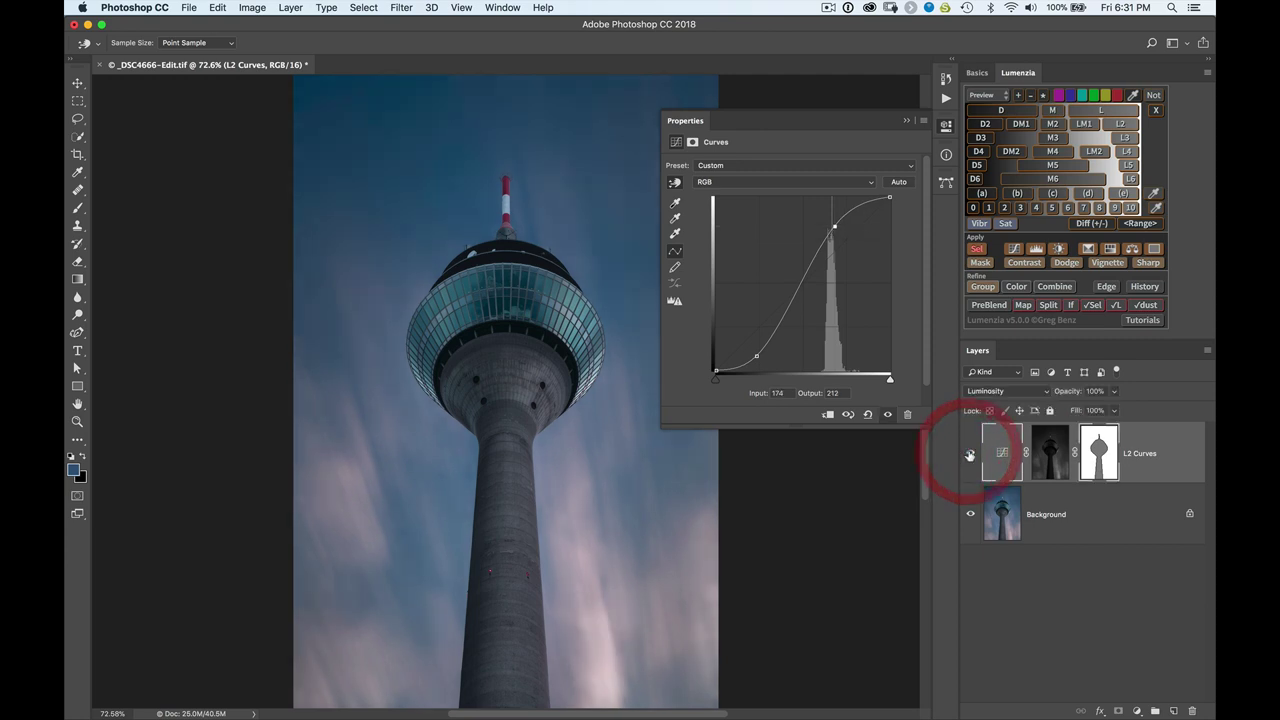
click(969, 453)
click(969, 453)
Close Curves properties and select the vector mask's tower path to display its anchor points
click(946, 126)
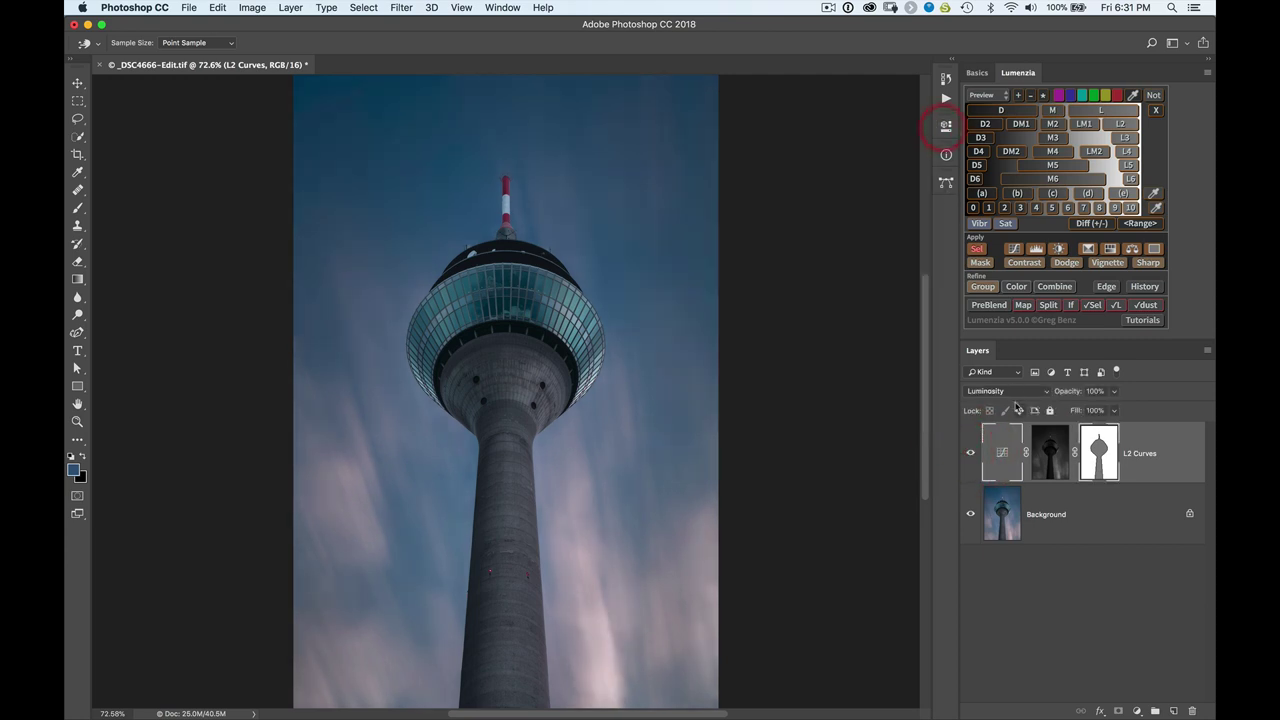
key(a)
click(1093, 460)
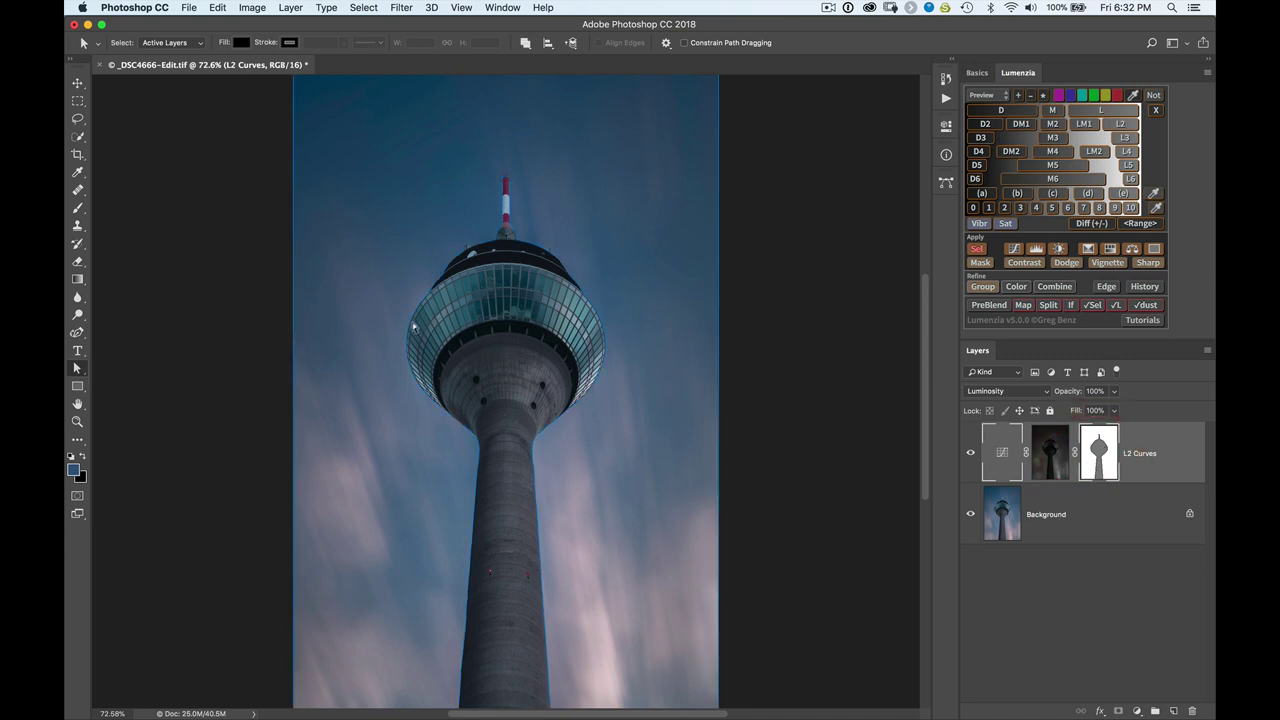
click(410, 325)
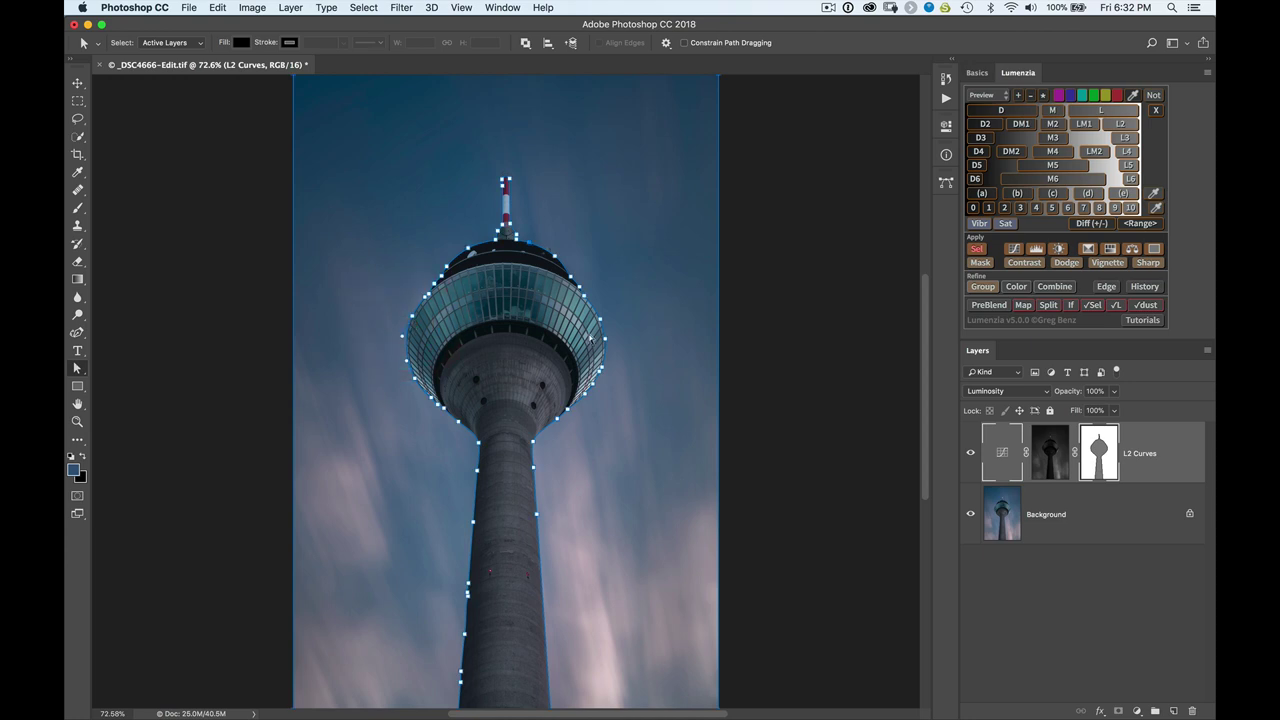